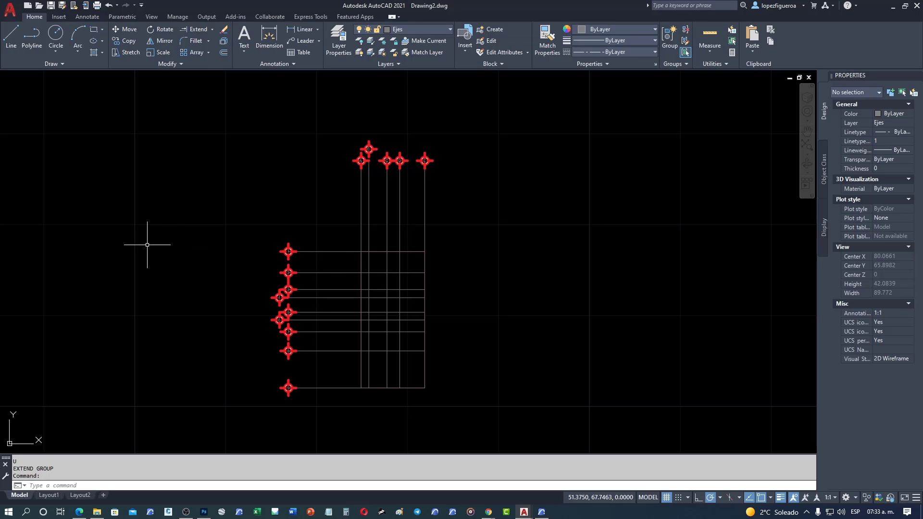
# Save Drawing2.dwg under its current name from the application menu
pyautogui.click(10, 12)
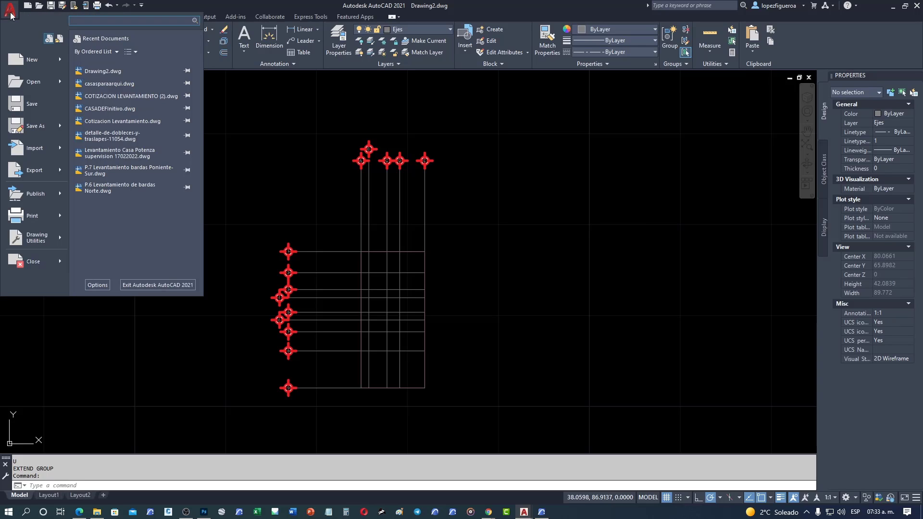
pyautogui.click(36, 106)
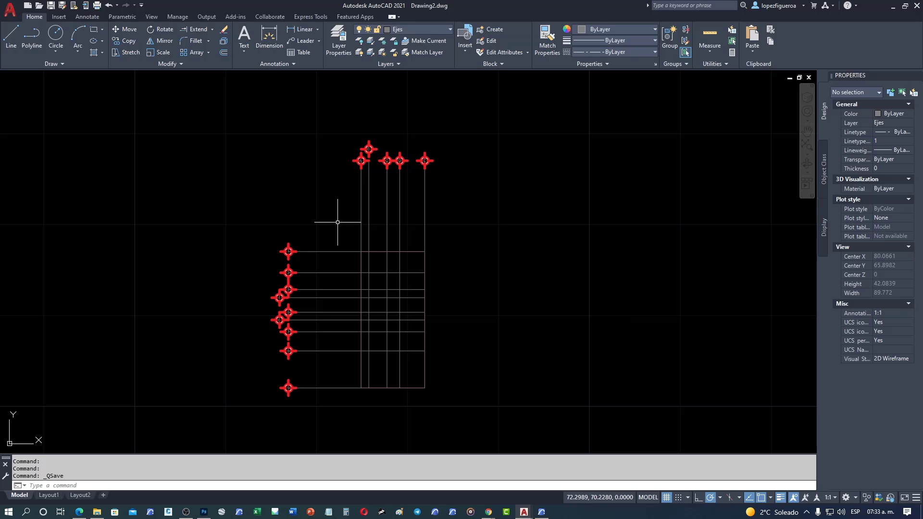
# Begin Save As with the file name 'Practica de dibujo arquitectonico' entered
pyautogui.click(10, 12)
pyautogui.moveTo(34, 125)
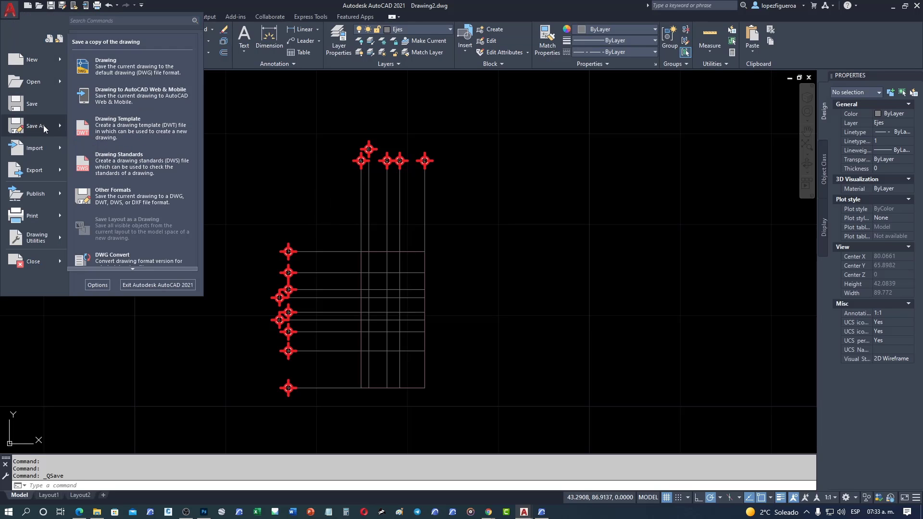
pyautogui.click(124, 70)
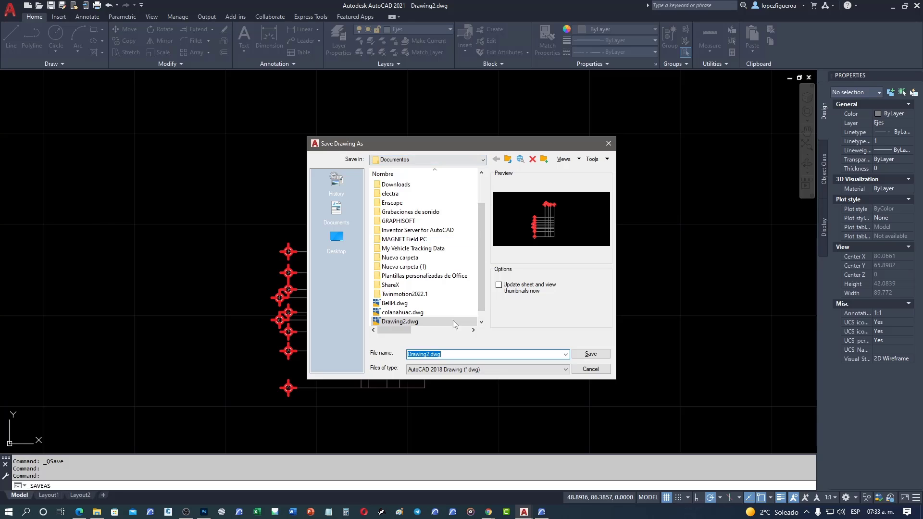
pyautogui.write('P')
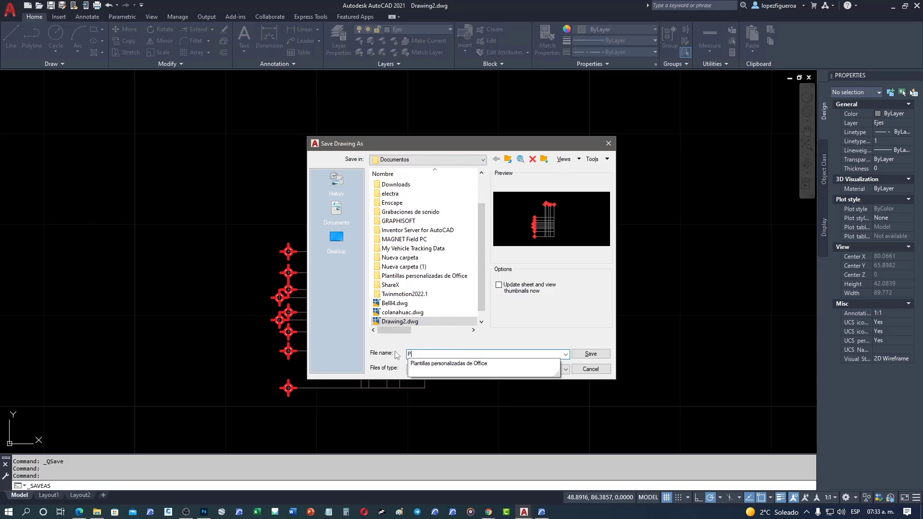
pyautogui.write('ractica d')
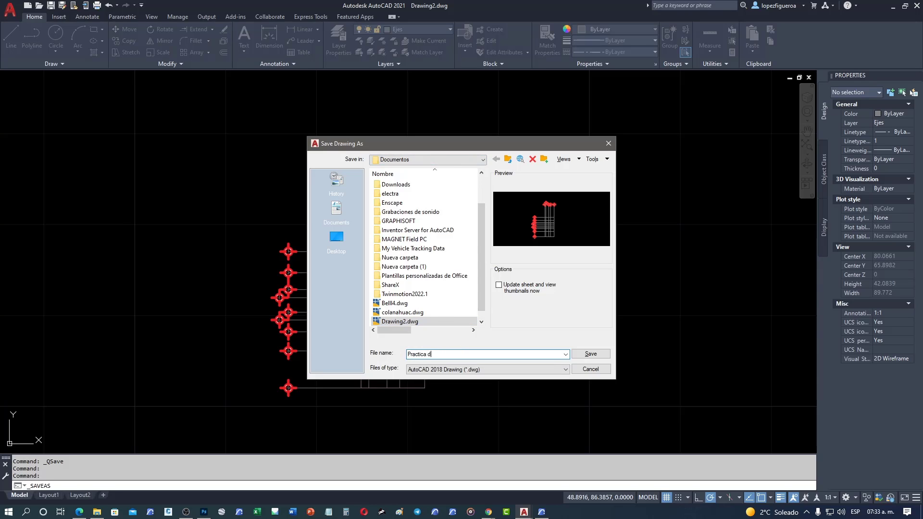
pyautogui.write('e dibujo arq')
pyautogui.write('uitecton')
pyautogui.write('ico')
pyautogui.moveTo(468, 143); pyautogui.dragTo(425, 90)
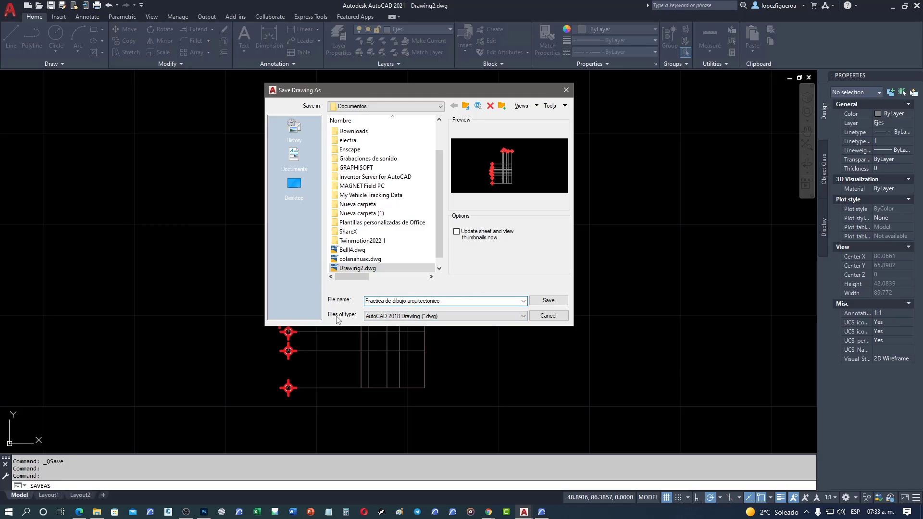
# Save 'Practica de dibujo arquitectonico' as AutoCAD 2010/LT2010 Drawing (*.dwg)
pyautogui.click(518, 321)
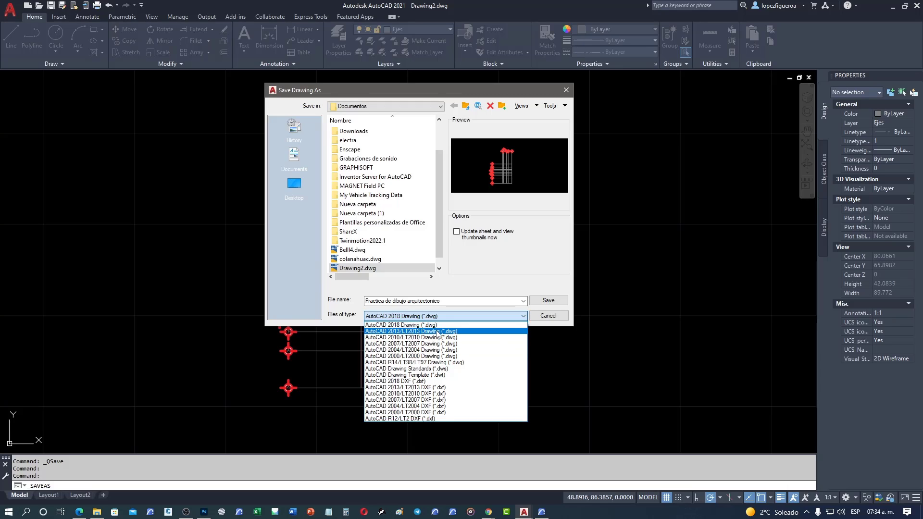
pyautogui.click(393, 337)
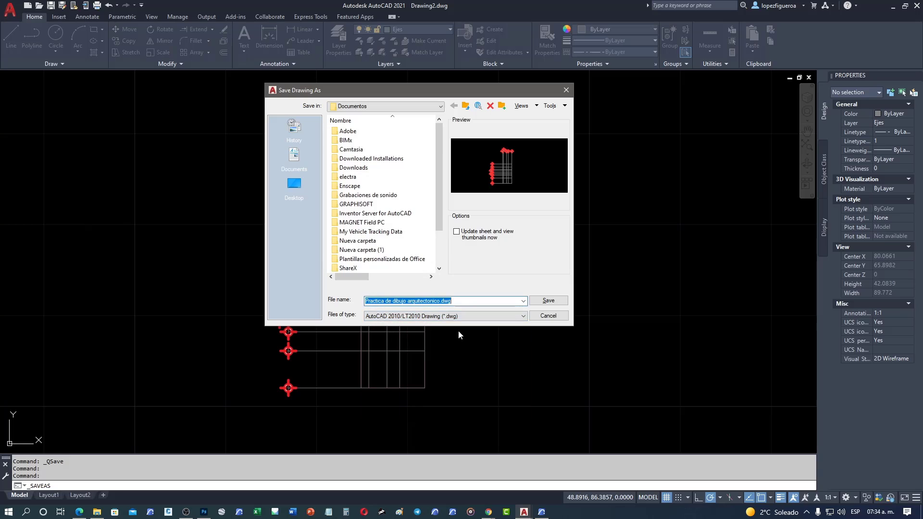
pyautogui.click(550, 301)
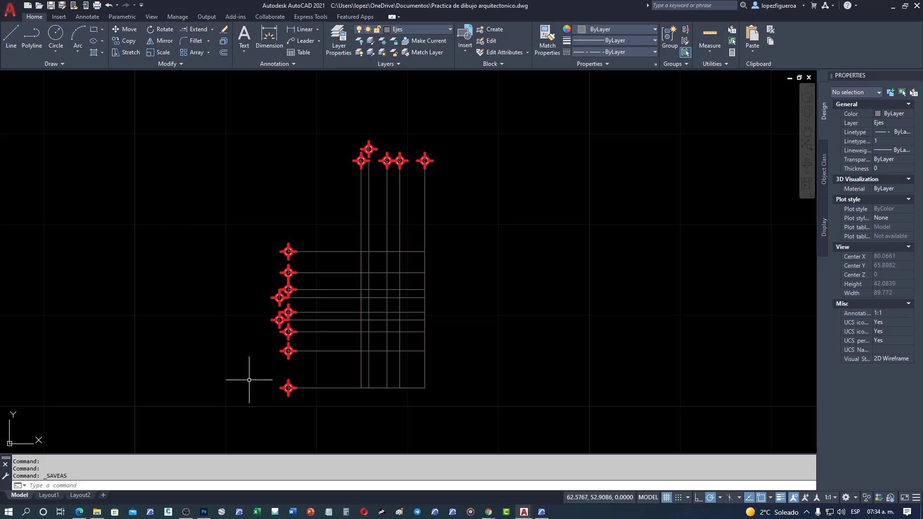
# Bring up the Options dialog via the OPTIONS command, showing its Open and Save settings
pyautogui.click(68, 484)
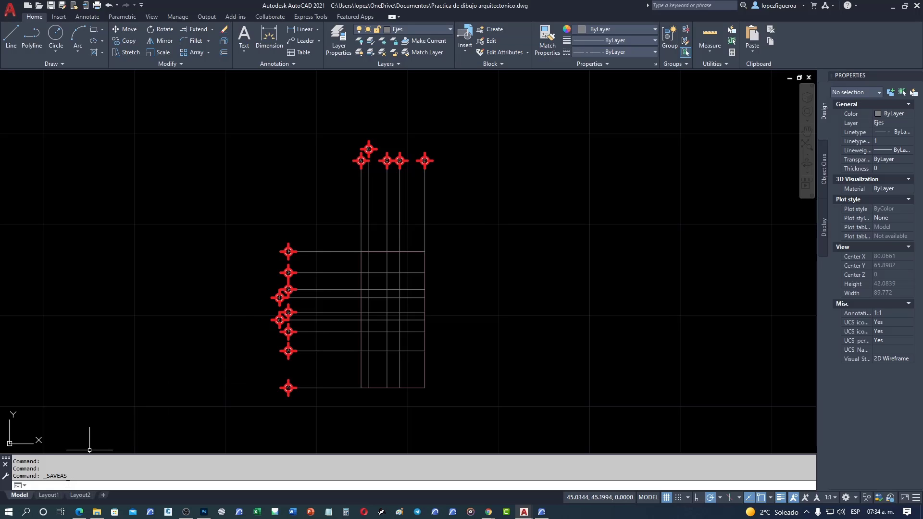
pyautogui.write('OPT')
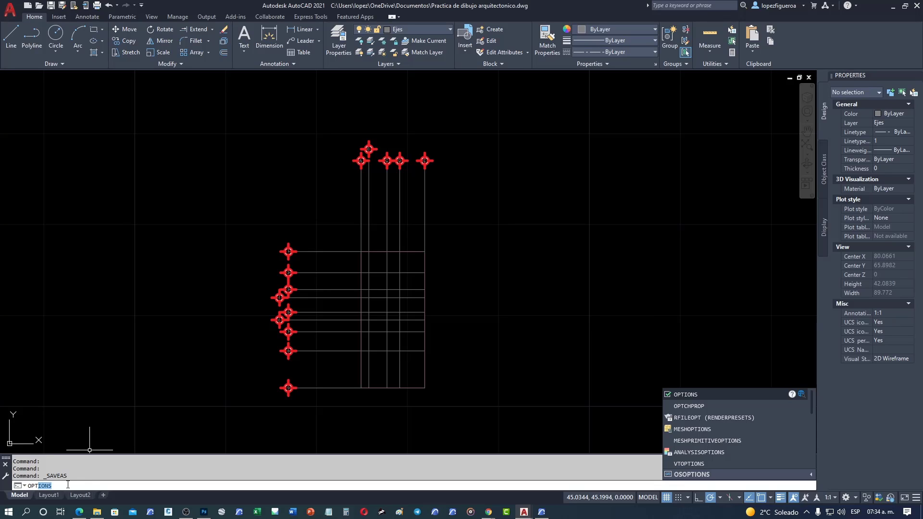
pyautogui.write('IONS')
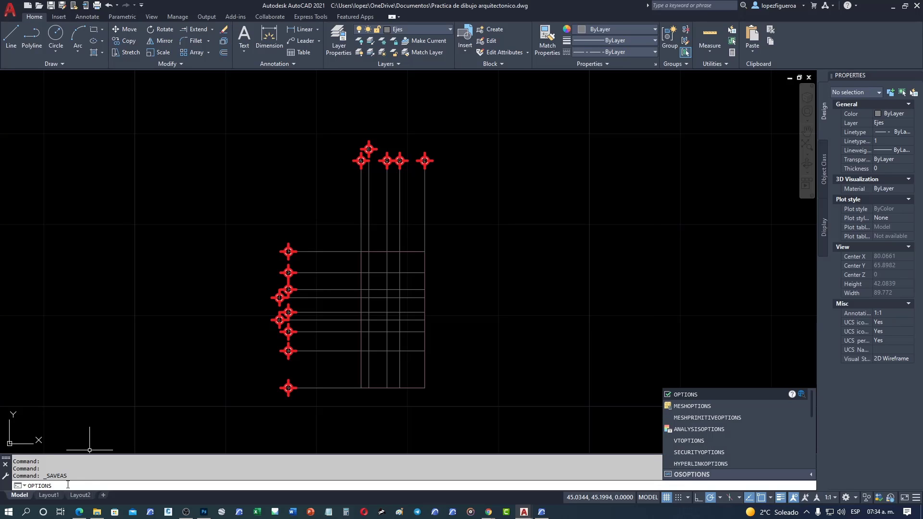
pyautogui.press('Return')
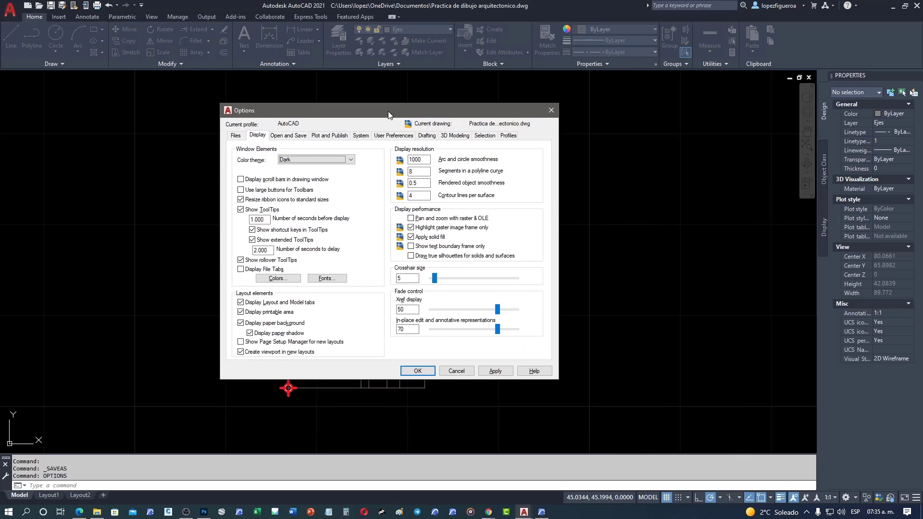
pyautogui.click(286, 136)
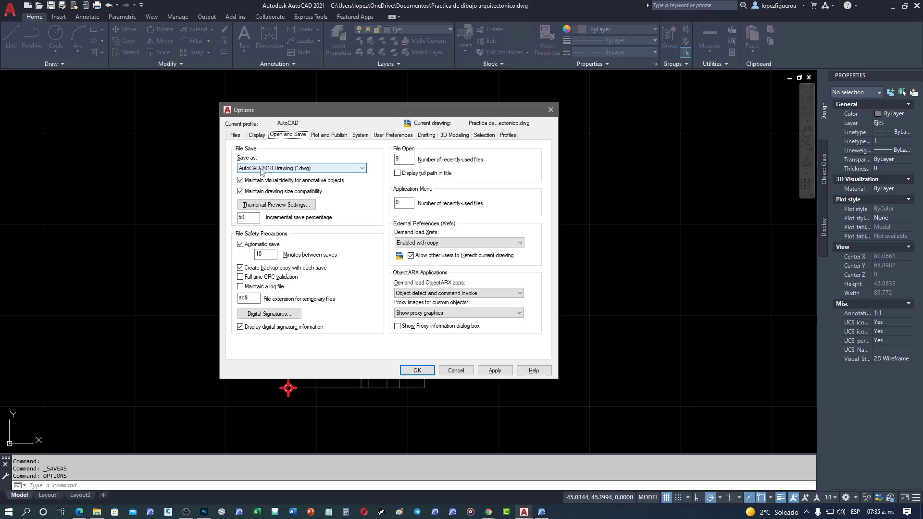
# Set the default Save as format to AutoCAD 2010/LT2010 Drawing (*.dwg)
pyautogui.click(362, 168)
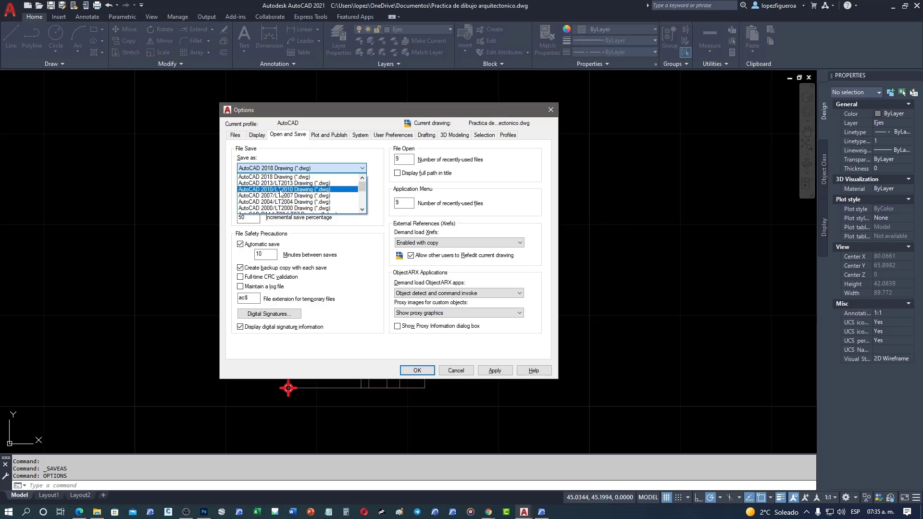
pyautogui.click(280, 191)
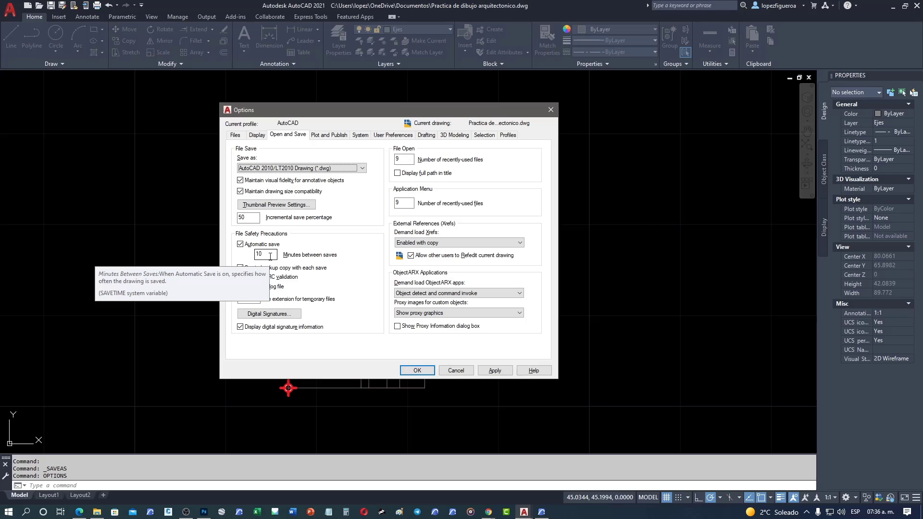
# Select the 10-minute automatic save interval value for editing
pyautogui.doubleClick(270, 256)
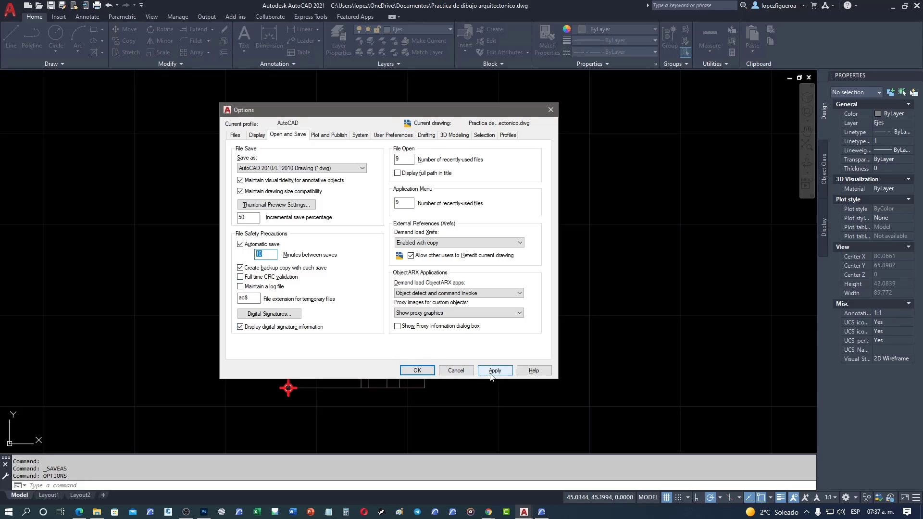
pyautogui.click(417, 370)
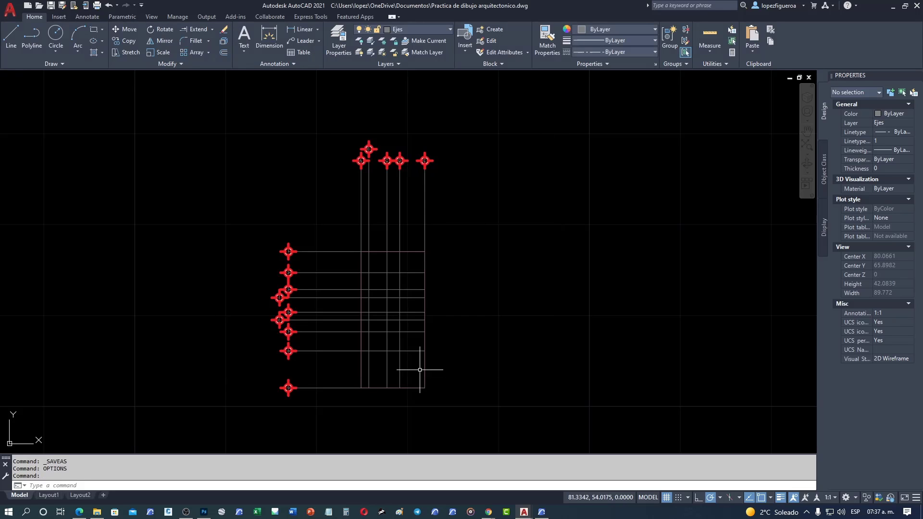
pyautogui.moveTo(424, 295); pyautogui.dragTo(409, 294, button='middle')
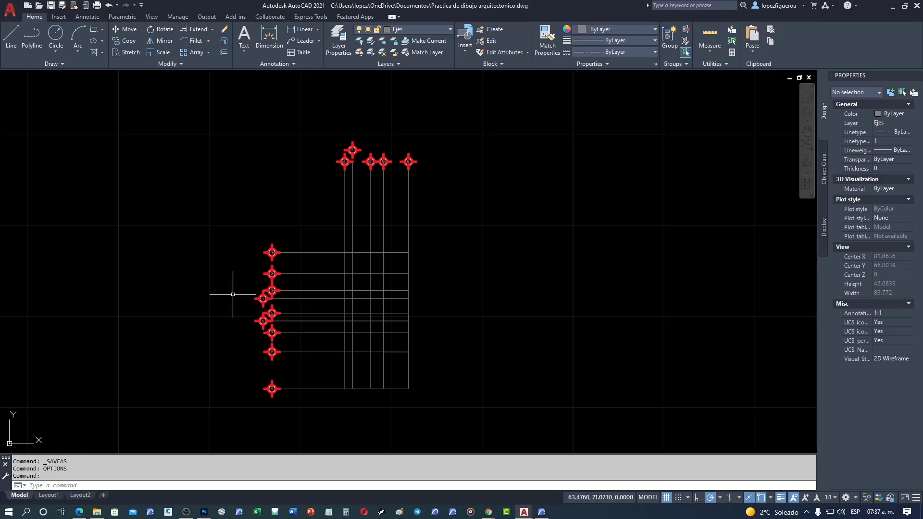